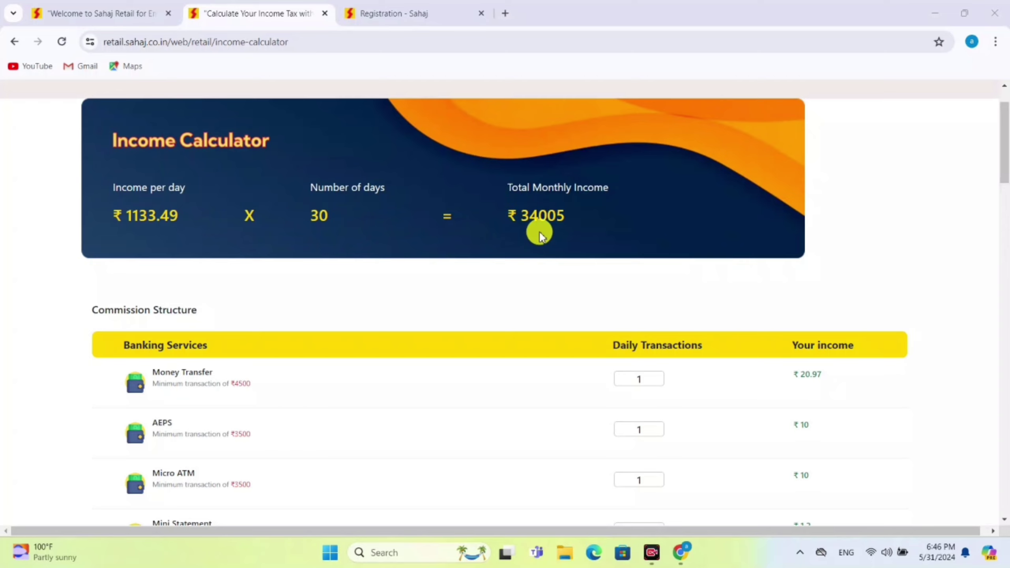
Examine the income calculator's commission structure for each service, from Banking Services through Utility, Insurance, Travel and Earn More to E-Learning
{"action": "scroll", "coordinate": [536, 232], "scroll_direction": "down", "scroll_amount": 3}
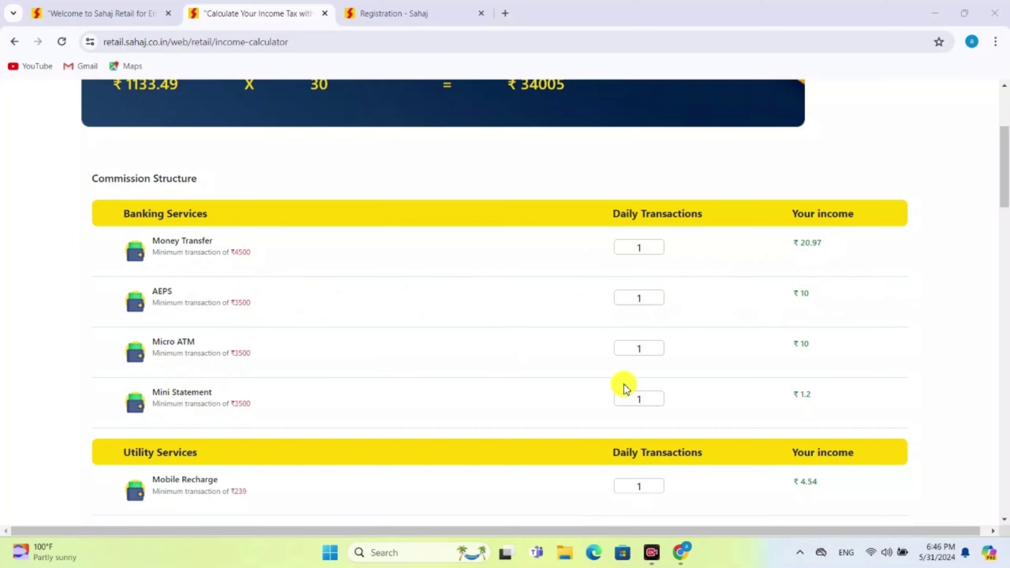
{"action": "scroll", "coordinate": [814, 397], "scroll_direction": "down", "scroll_amount": 1}
{"action": "scroll", "coordinate": [810, 394], "scroll_direction": "down", "scroll_amount": 8}
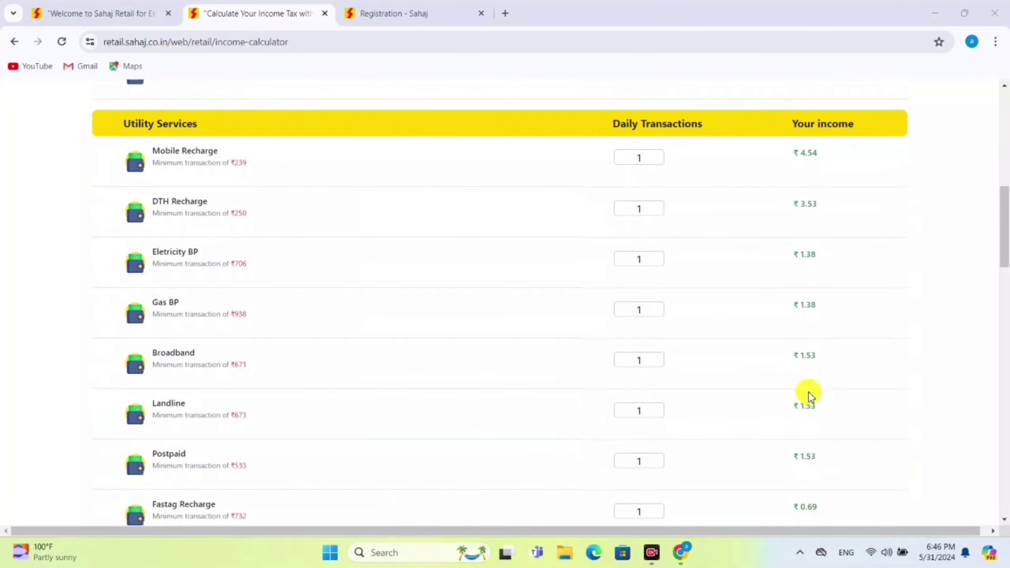
{"action": "scroll", "coordinate": [466, 289], "scroll_direction": "up", "scroll_amount": 2}
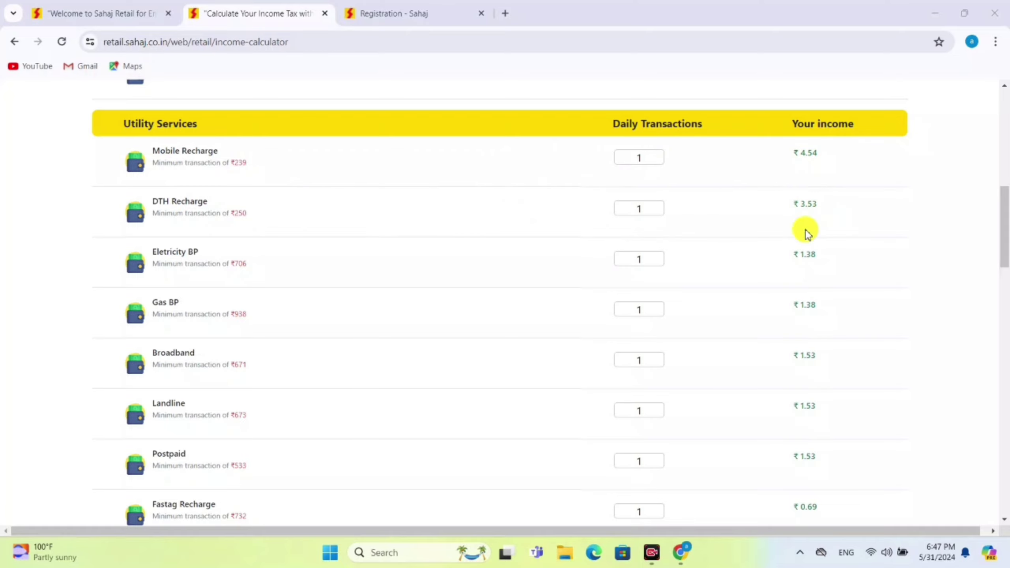
{"action": "scroll", "coordinate": [306, 335], "scroll_direction": "down", "scroll_amount": 2}
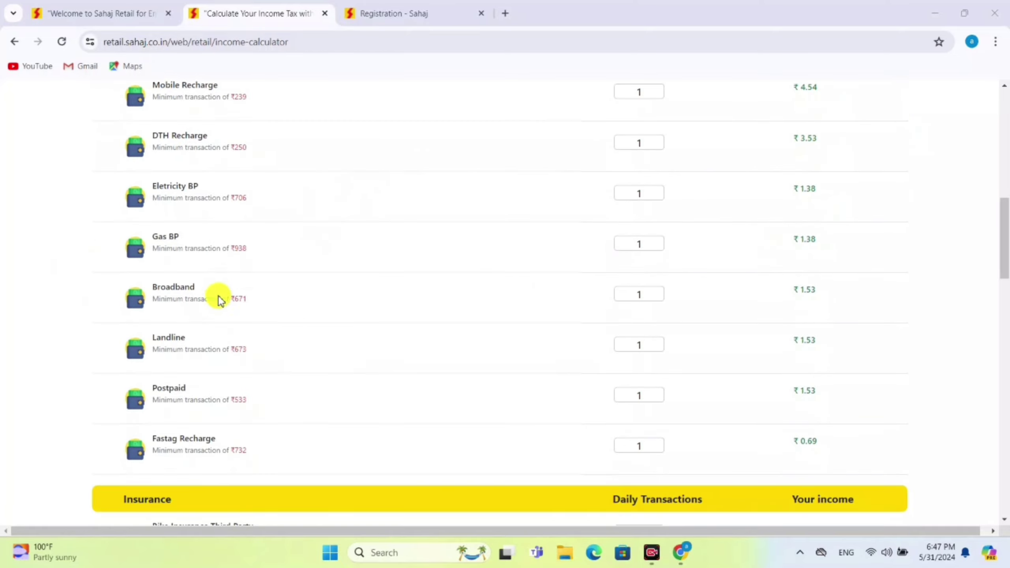
{"action": "scroll", "coordinate": [570, 297], "scroll_direction": "down", "scroll_amount": 8}
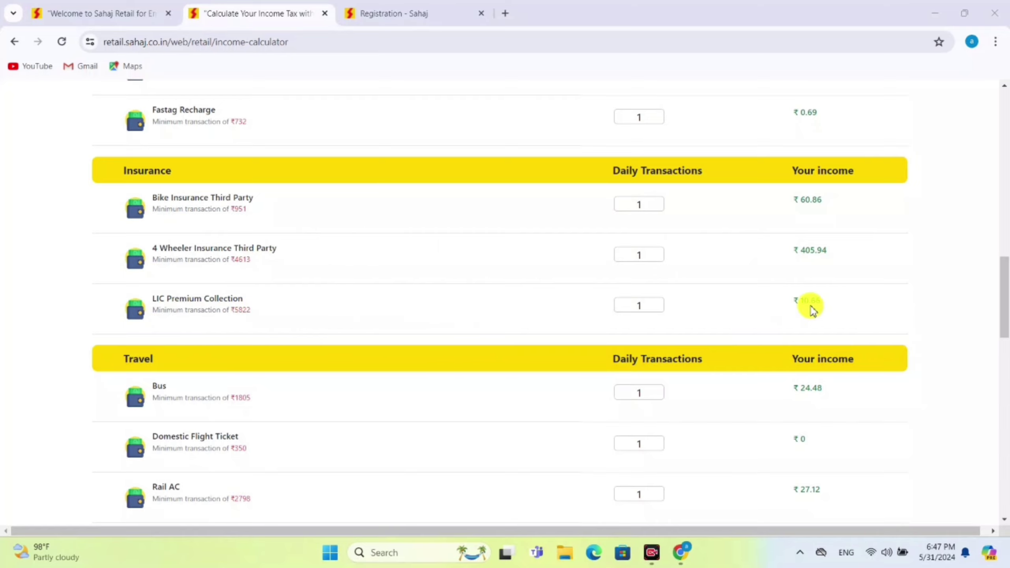
{"action": "scroll", "coordinate": [442, 305], "scroll_direction": "down", "scroll_amount": 3}
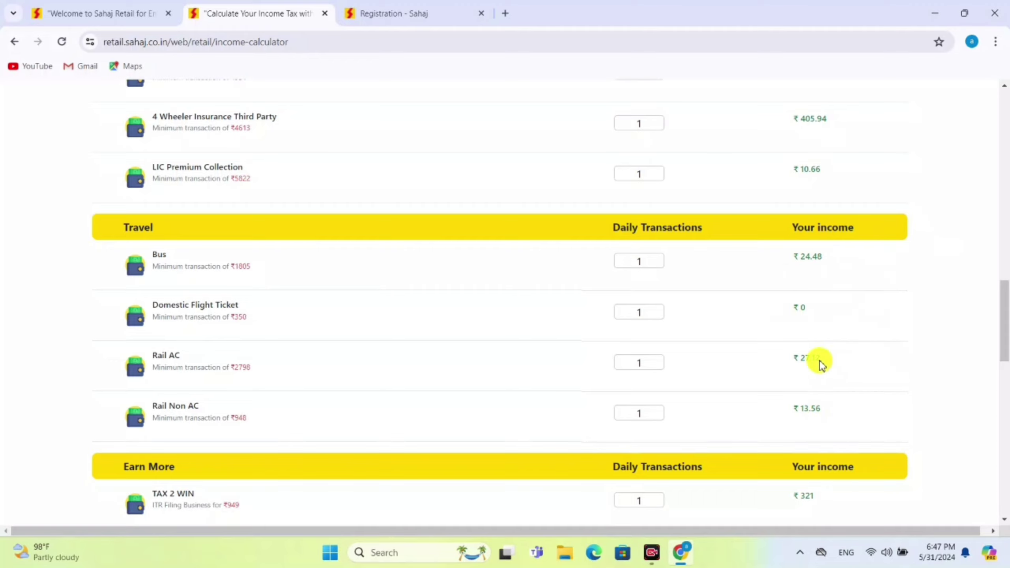
{"action": "scroll", "coordinate": [736, 346], "scroll_direction": "down", "scroll_amount": 7}
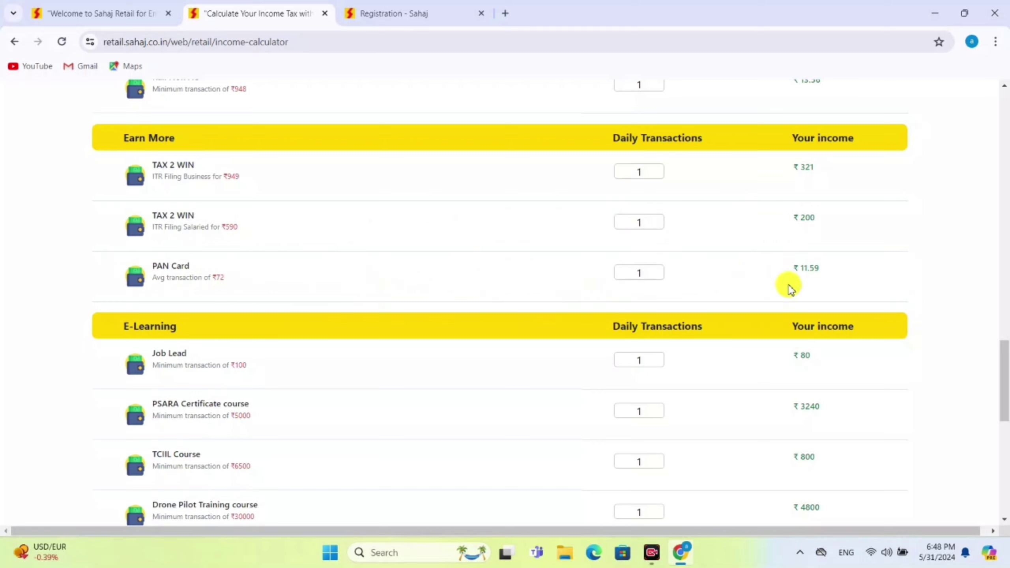
{"action": "scroll", "coordinate": [236, 275], "scroll_direction": "down", "scroll_amount": 5}
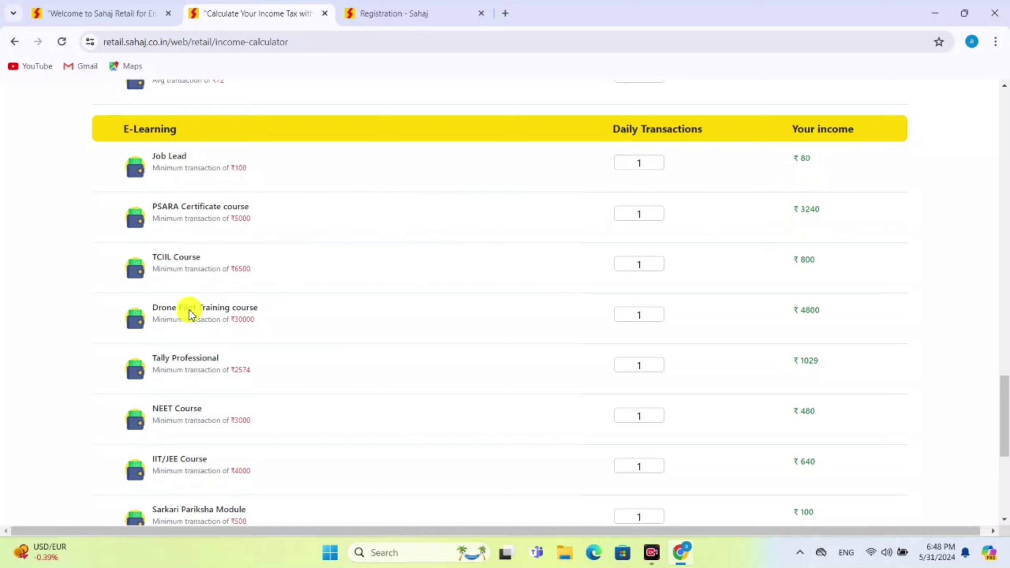
{"action": "scroll", "coordinate": [637, 329], "scroll_direction": "down", "scroll_amount": 1}
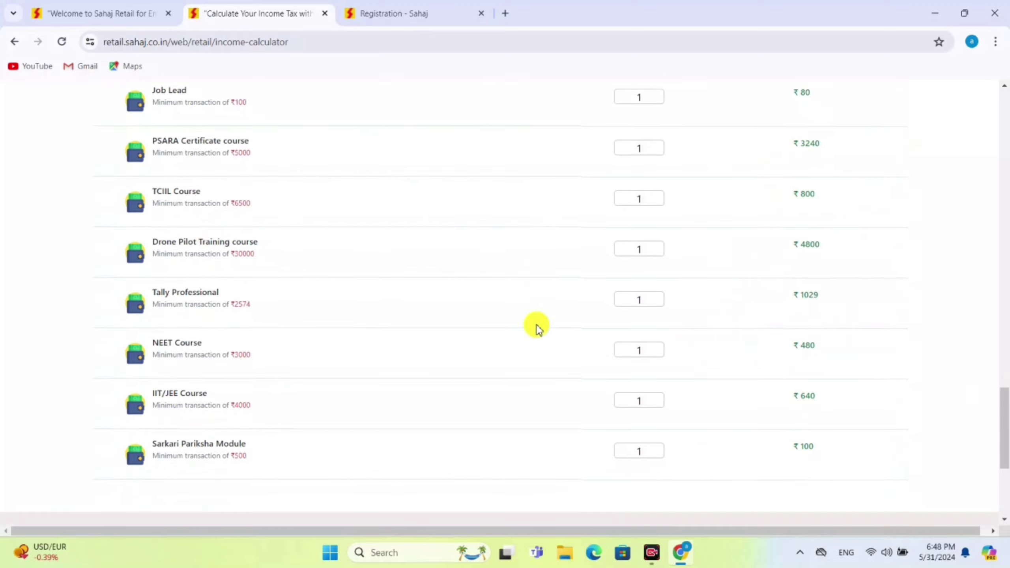
Review the E-Learning course commissions, from Job Lead to Sarkari Pariksha Module, alongside the income calculator's monthly summary
{"action": "scroll", "coordinate": [187, 239], "scroll_direction": "up", "scroll_amount": 2}
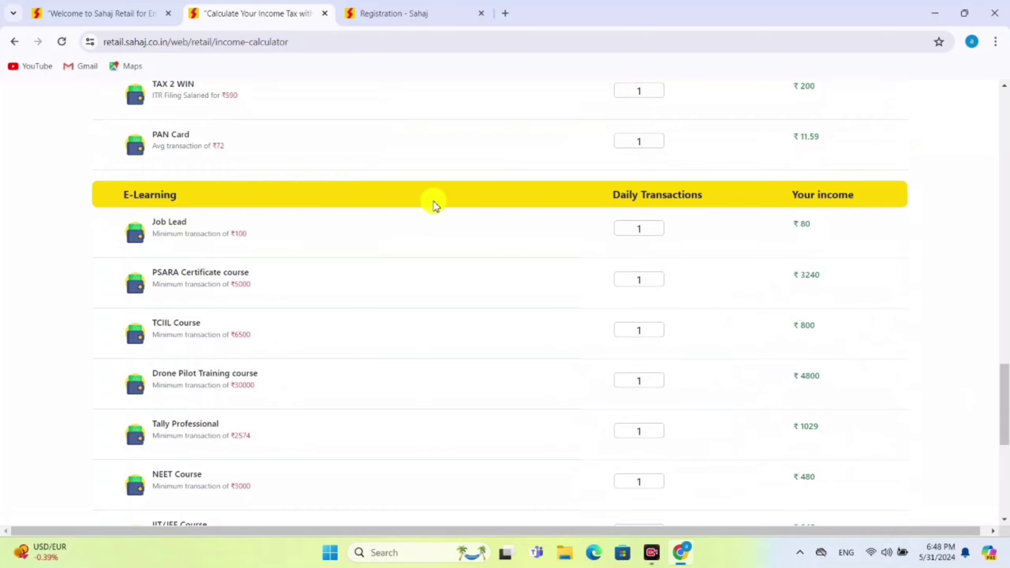
{"action": "scroll", "coordinate": [809, 220], "scroll_direction": "down", "scroll_amount": 5}
{"action": "scroll", "coordinate": [809, 219], "scroll_direction": "up", "scroll_amount": 20}
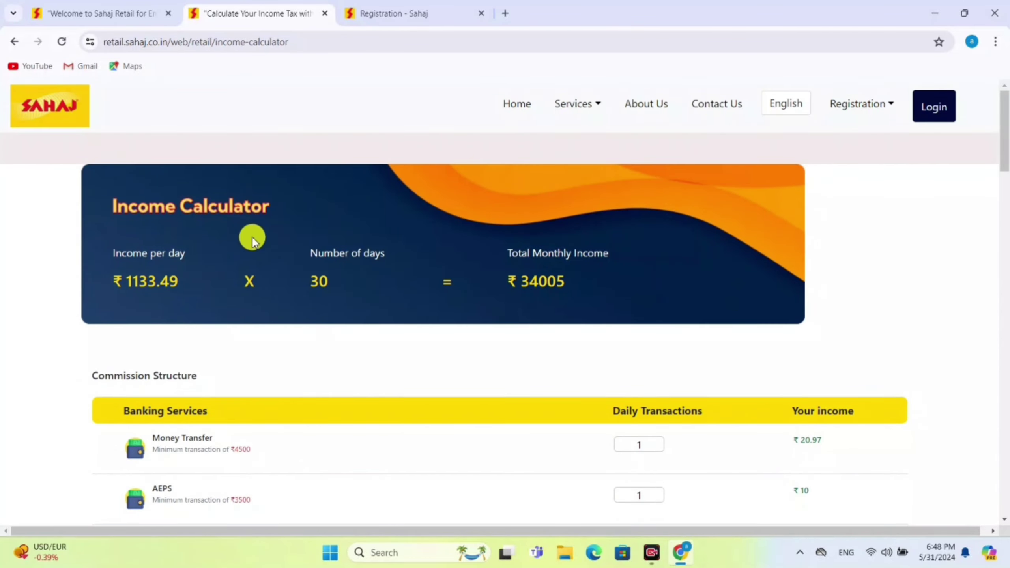
{"action": "scroll", "coordinate": [253, 279], "scroll_direction": "down", "scroll_amount": 20}
{"action": "scroll", "coordinate": [252, 279], "scroll_direction": "down", "scroll_amount": 15}
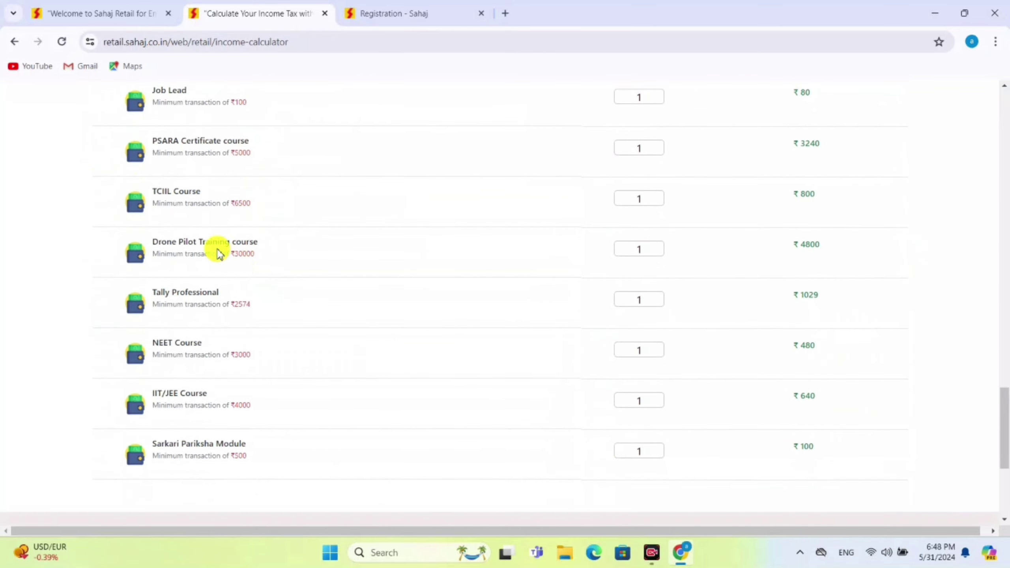
{"action": "scroll", "coordinate": [218, 253], "scroll_direction": "up", "scroll_amount": 2}
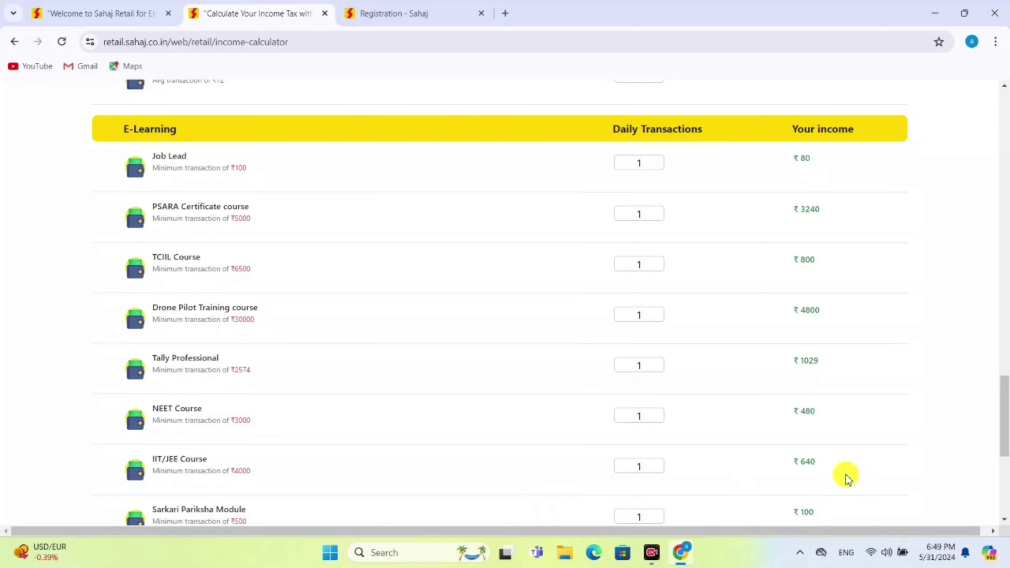
{"action": "scroll", "coordinate": [279, 476], "scroll_direction": "down", "scroll_amount": 2}
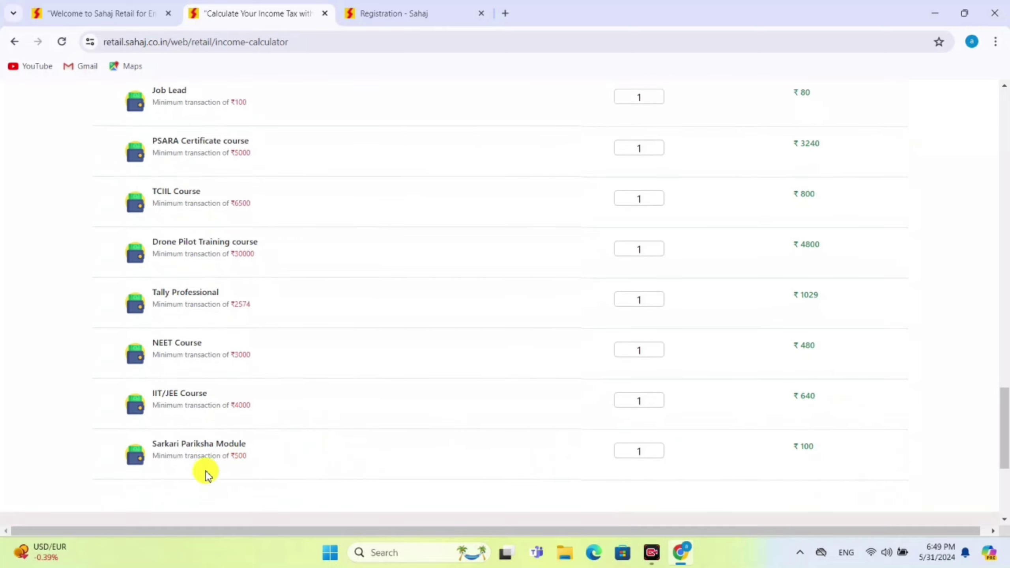
{"action": "scroll", "coordinate": [186, 468], "scroll_direction": "up", "scroll_amount": 2}
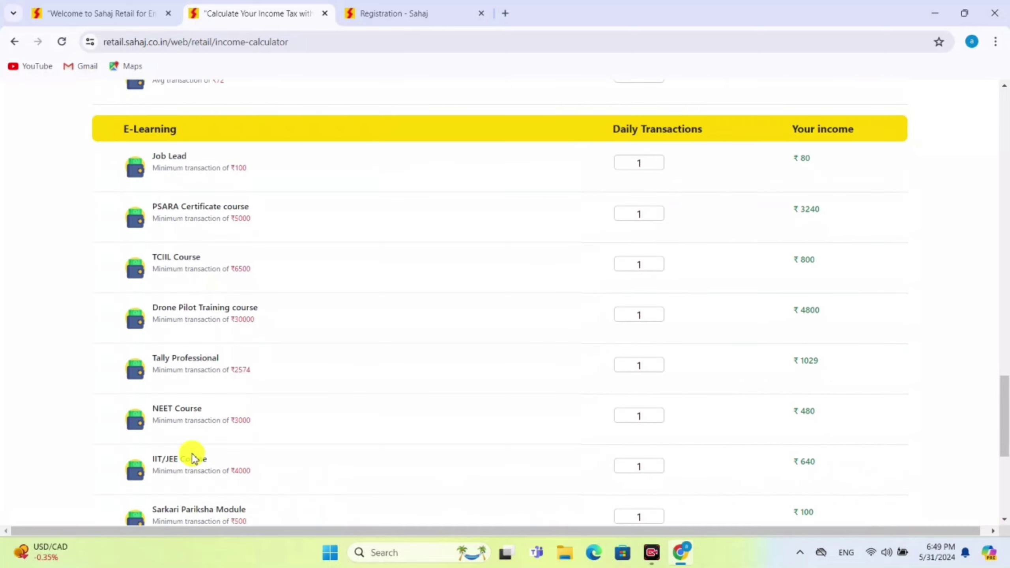
{"action": "scroll", "coordinate": [254, 226], "scroll_direction": "up", "scroll_amount": 20}
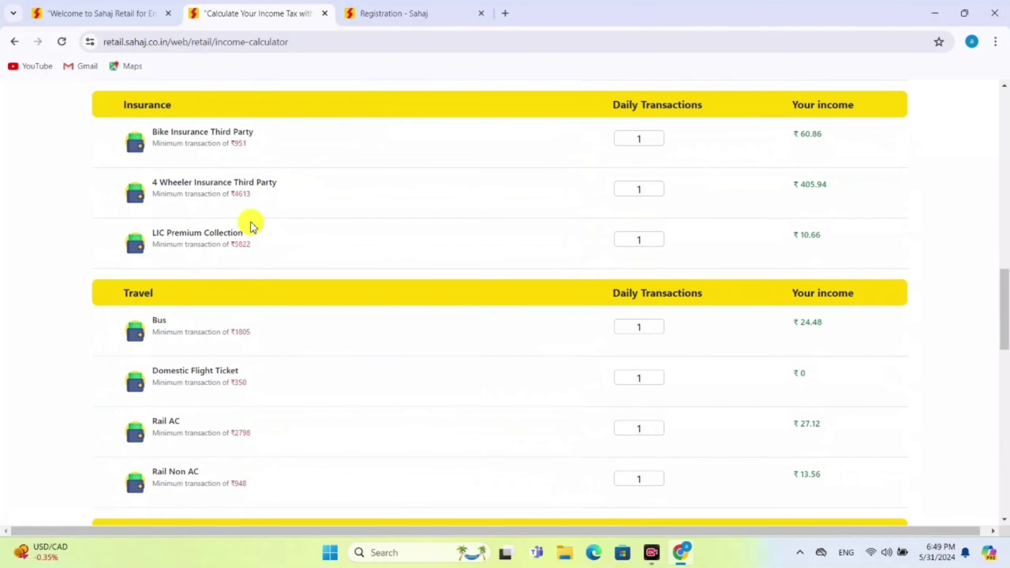
Return to the Sahaj Retail home page and examine the categories under Our Services, from E-Governance to Earn More
{"action": "scroll", "coordinate": [254, 231], "scroll_direction": "up", "scroll_amount": 5}
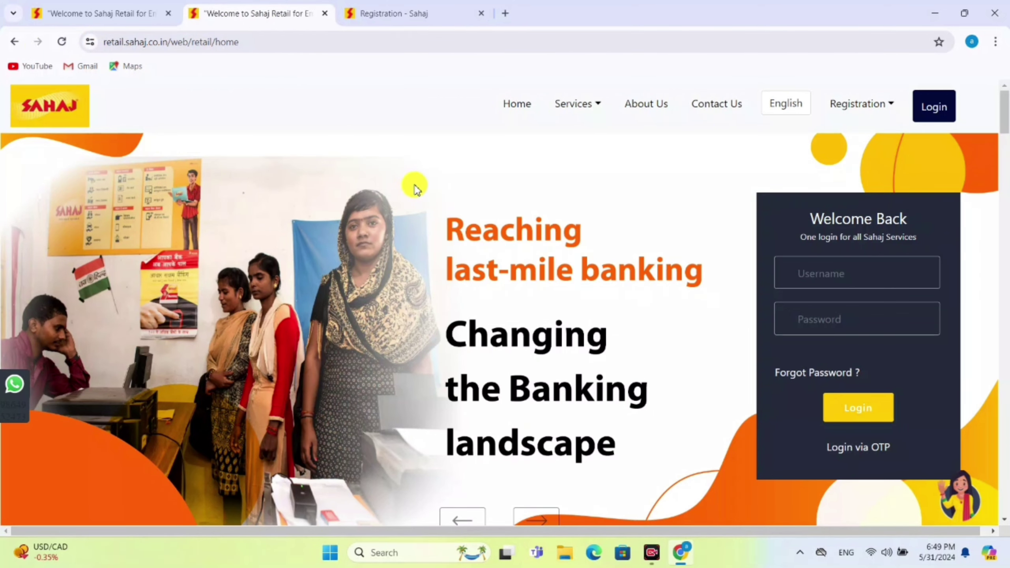
{"action": "scroll", "coordinate": [411, 181], "scroll_direction": "down", "scroll_amount": 8}
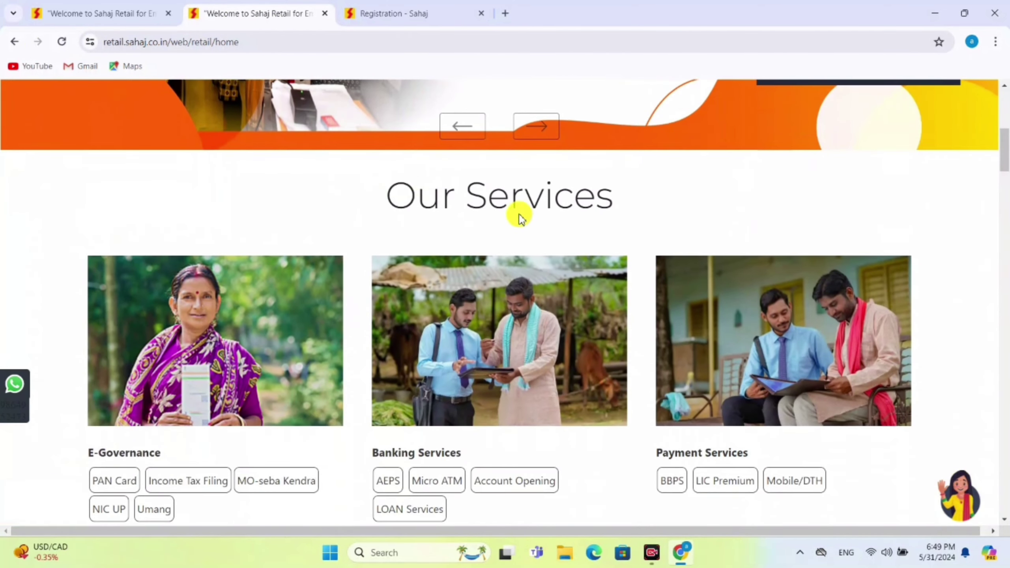
{"action": "scroll", "coordinate": [482, 216], "scroll_direction": "down", "scroll_amount": 3}
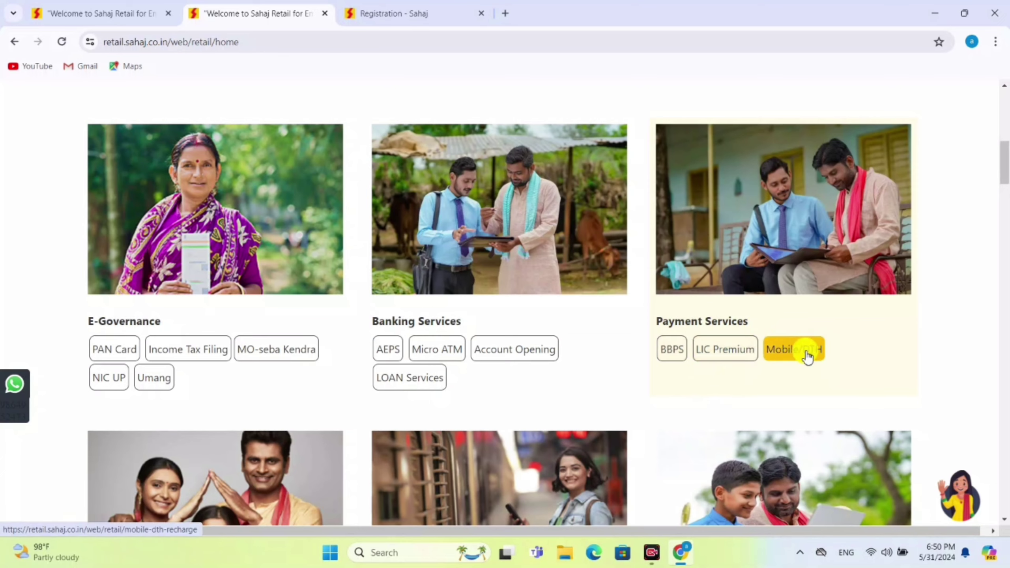
{"action": "scroll", "coordinate": [808, 356], "scroll_direction": "down", "scroll_amount": 6}
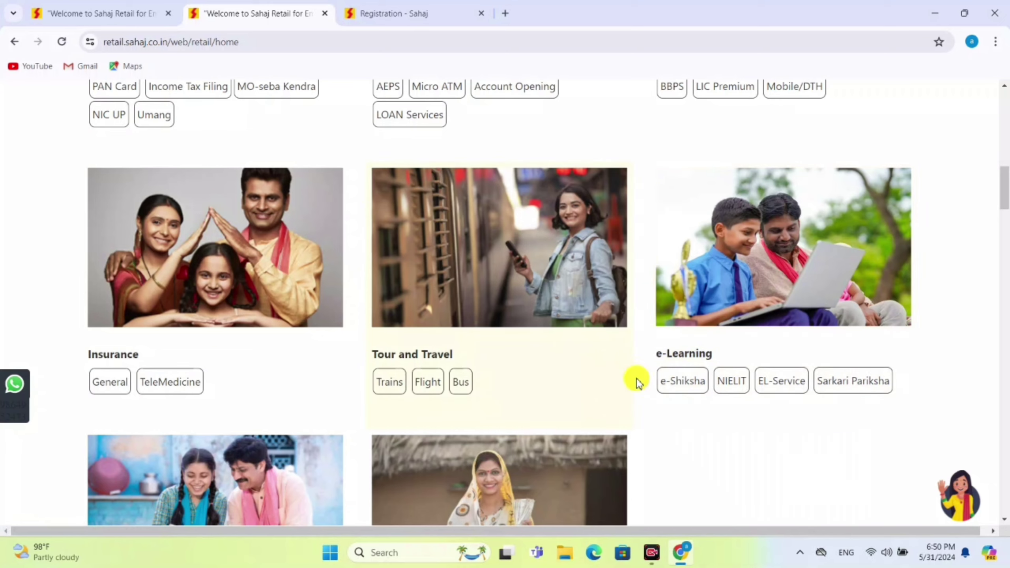
{"action": "scroll", "coordinate": [682, 382], "scroll_direction": "down", "scroll_amount": 3}
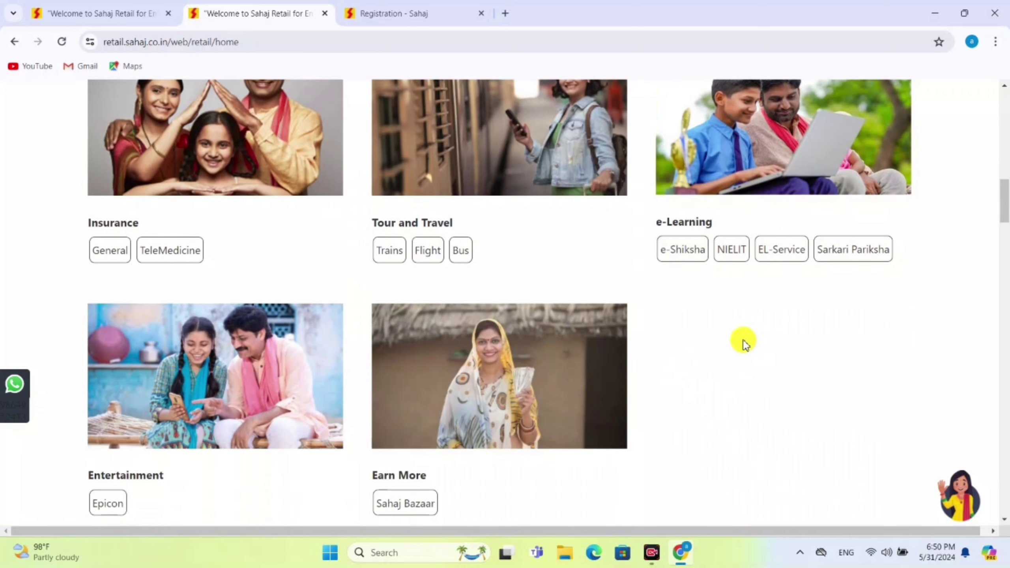
{"action": "scroll", "coordinate": [650, 319], "scroll_direction": "up", "scroll_amount": 15}
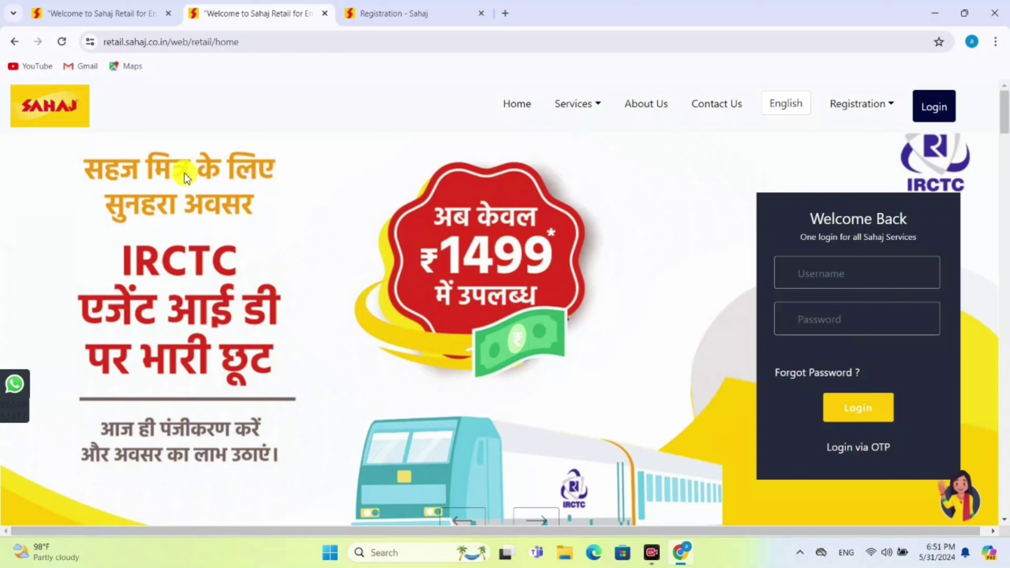
Open the new registration form for Mitr Registration
{"action": "left_click", "coordinate": [855, 104]}
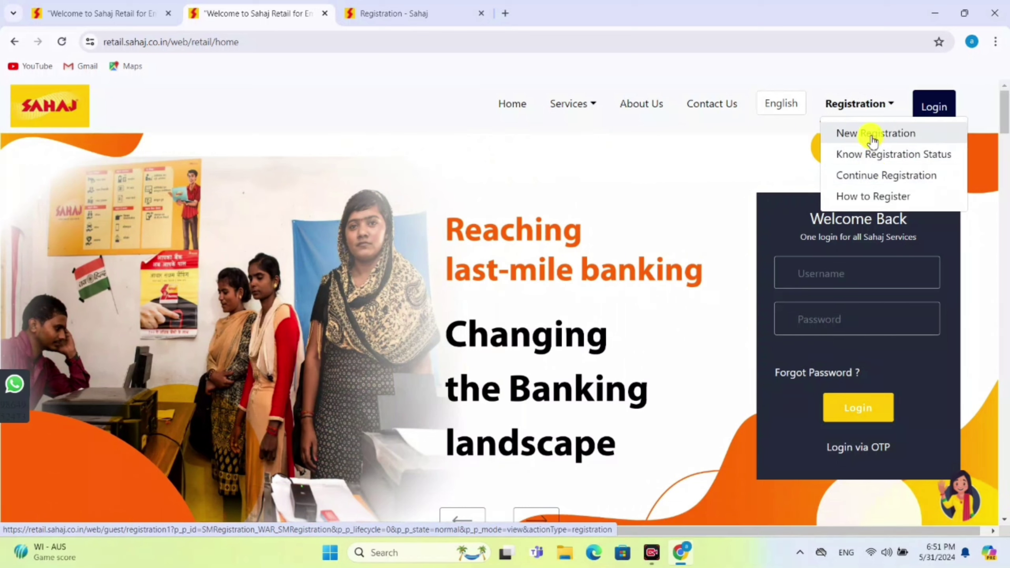
{"action": "left_click", "coordinate": [873, 138]}
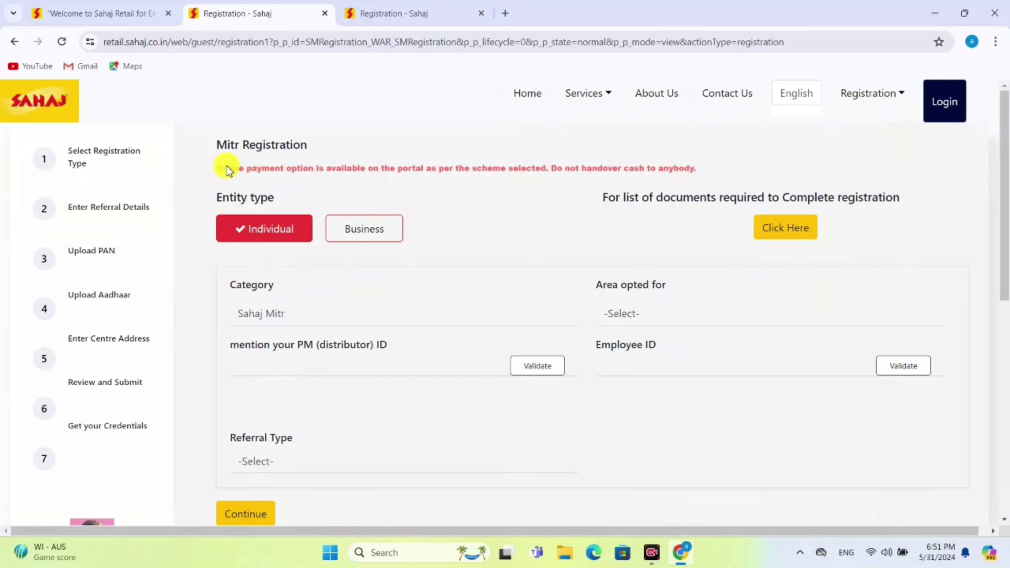
{"action": "left_click", "coordinate": [800, 523]}
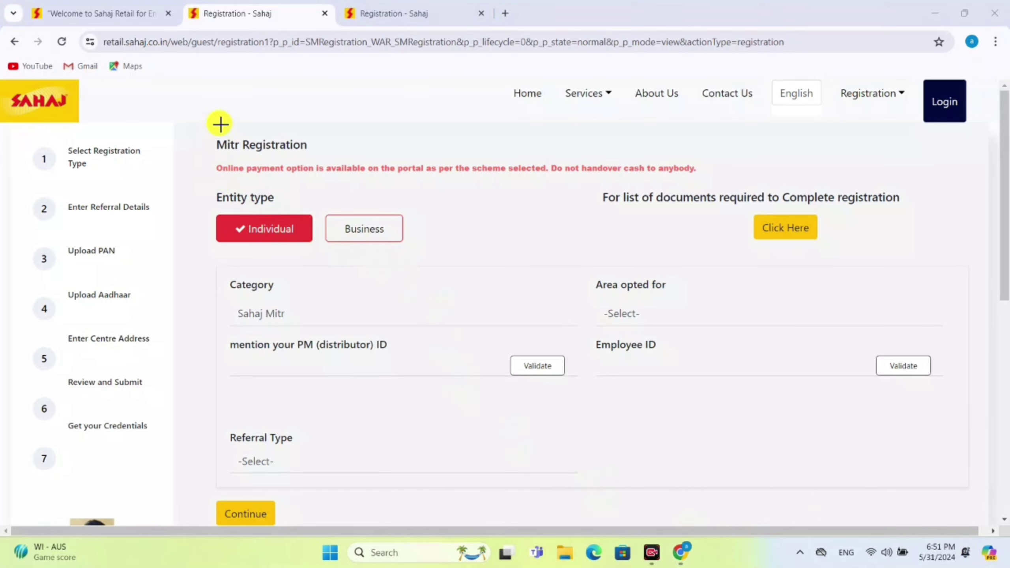
{"action": "mouse_move", "coordinate": [219, 124]}
{"action": "left_mouse_down"}
{"action": "mouse_move", "coordinate": [368, 163]}
{"action": "mouse_move", "coordinate": [709, 182]}
{"action": "left_mouse_up"}
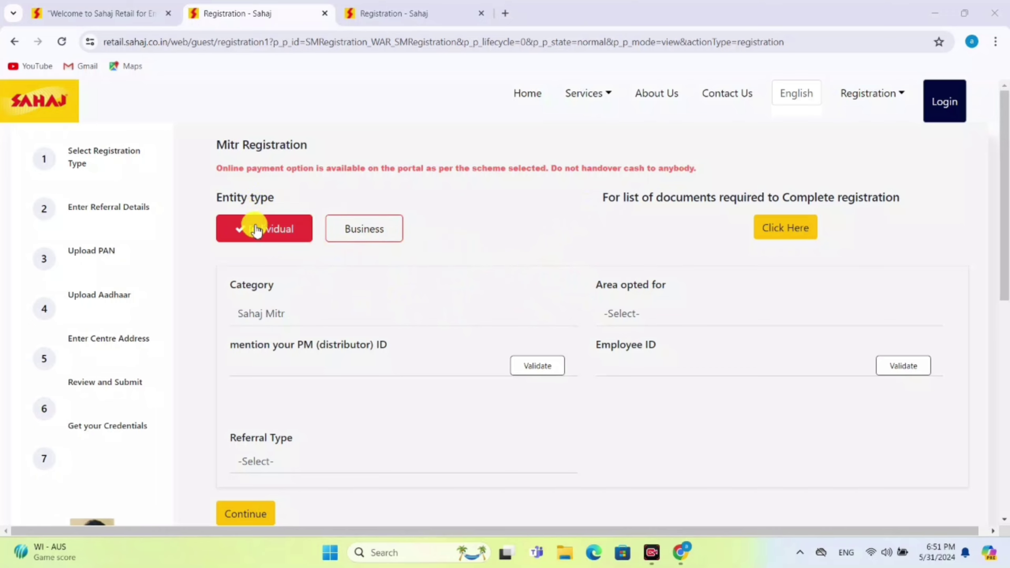
Choose Sahaj Mitr as the category and Rural as the area opted for, and continue the registration
{"action": "left_click", "coordinate": [257, 312]}
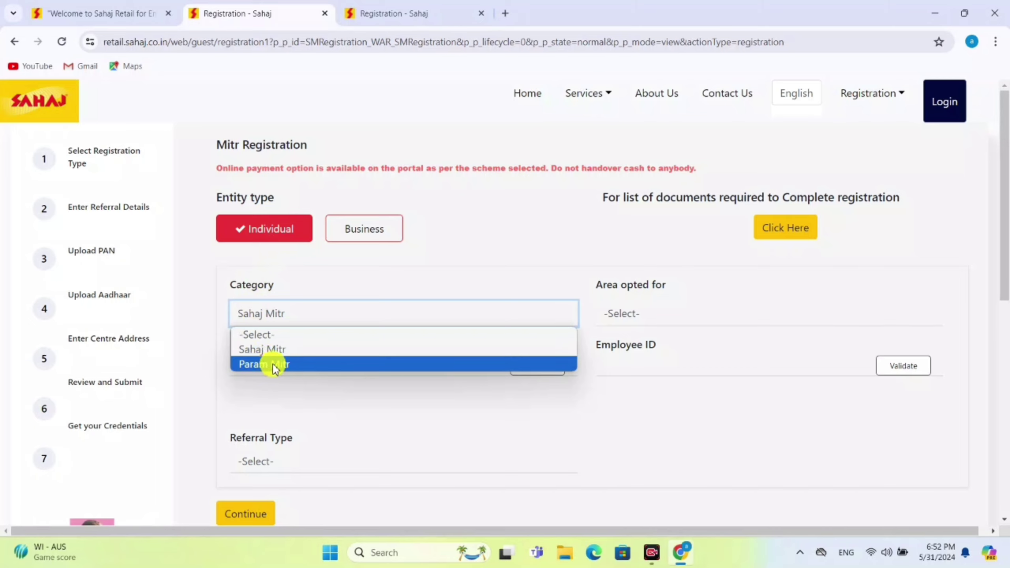
{"action": "left_click", "coordinate": [272, 350]}
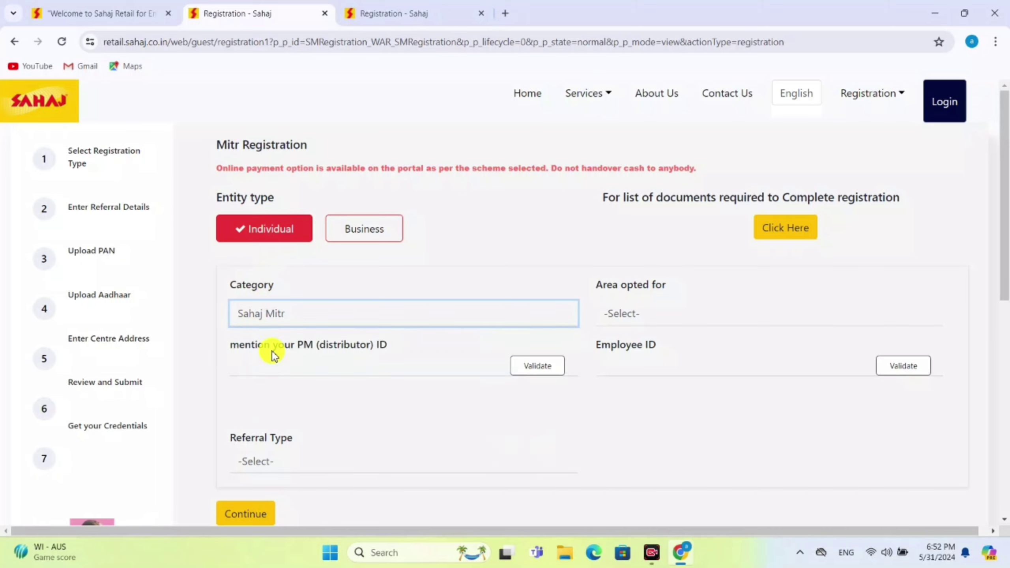
{"action": "left_click", "coordinate": [654, 313]}
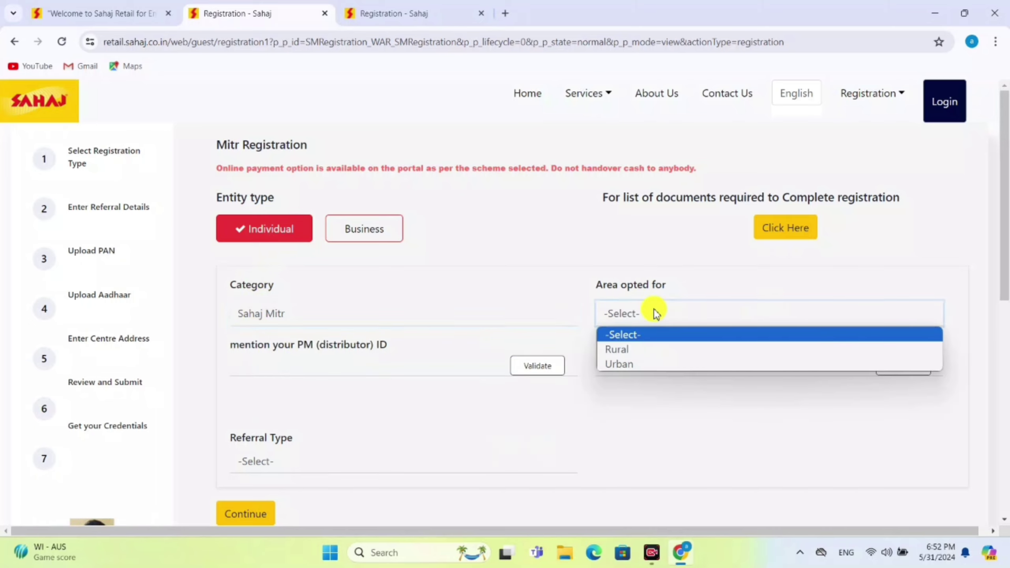
{"action": "left_click", "coordinate": [648, 349]}
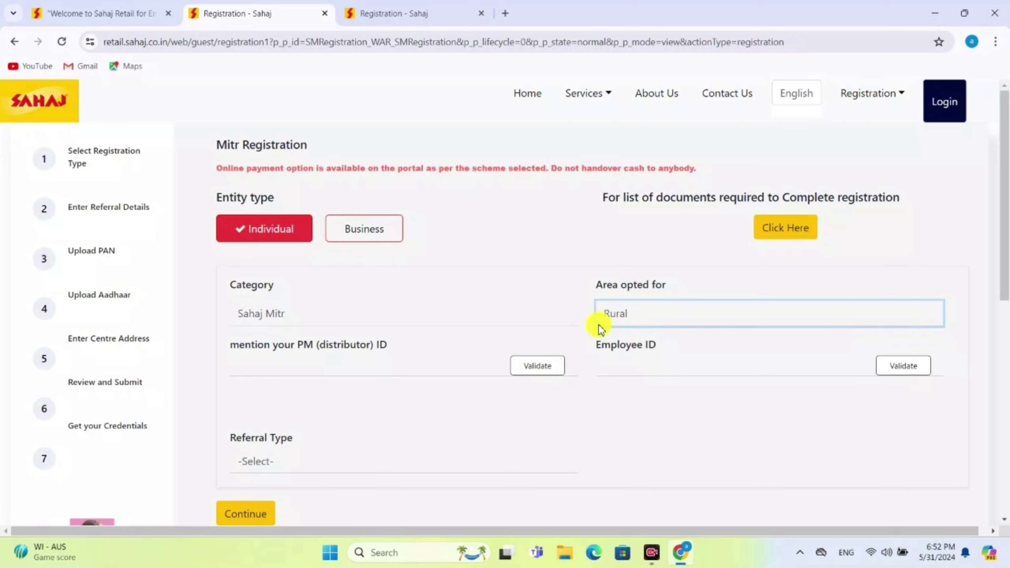
{"action": "scroll", "coordinate": [567, 293], "scroll_direction": "down", "scroll_amount": 3}
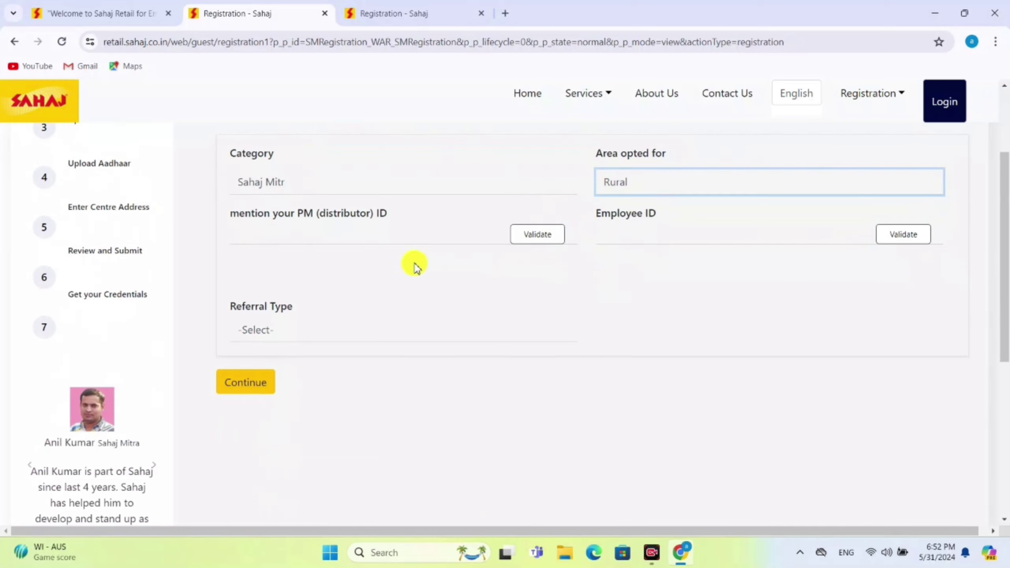
{"action": "left_click", "coordinate": [250, 383]}
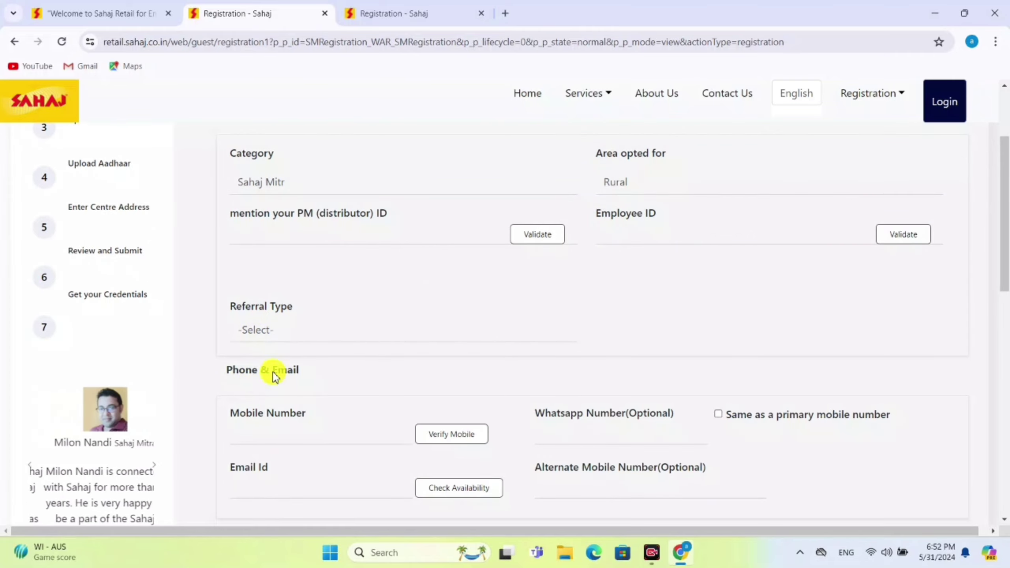
Go through the Phone & Email fields and set the salutation to Mr. under Your Name & Details
{"action": "scroll", "coordinate": [454, 242], "scroll_direction": "down", "scroll_amount": 5}
{"action": "scroll", "coordinate": [451, 237], "scroll_direction": "up", "scroll_amount": 2}
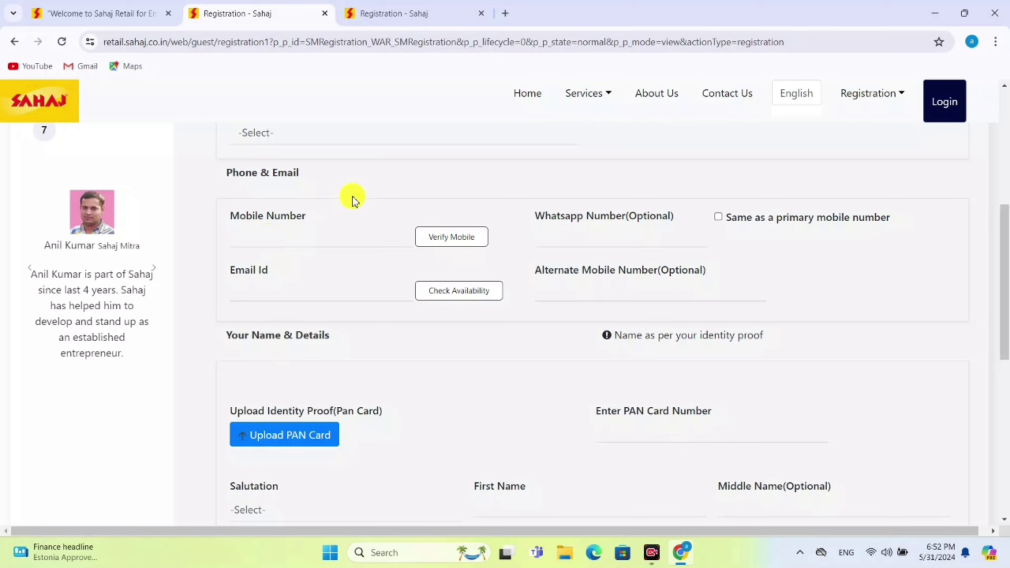
{"action": "mouse_move", "coordinate": [971, 8]}
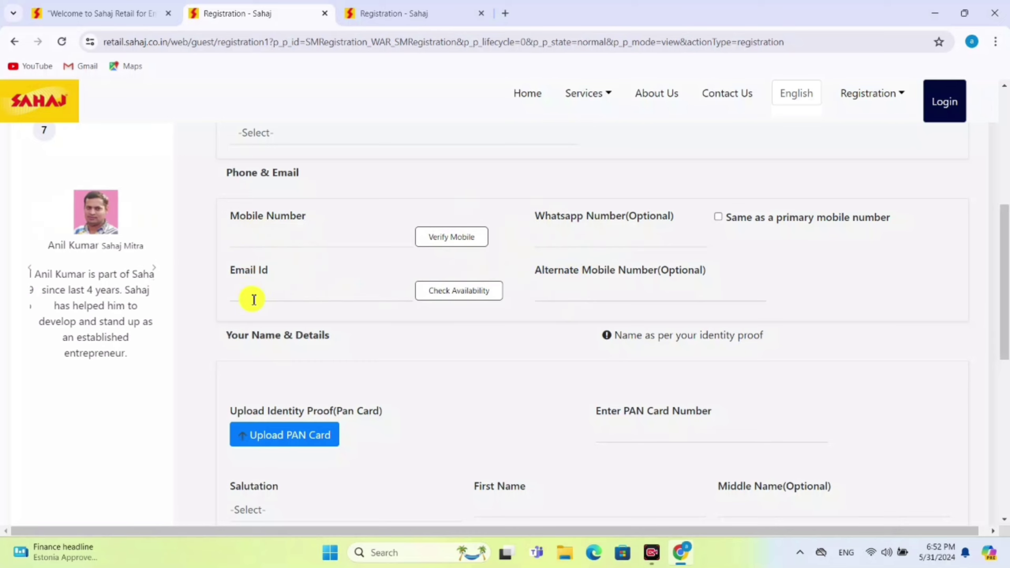
{"action": "scroll", "coordinate": [254, 299], "scroll_direction": "down", "scroll_amount": 1}
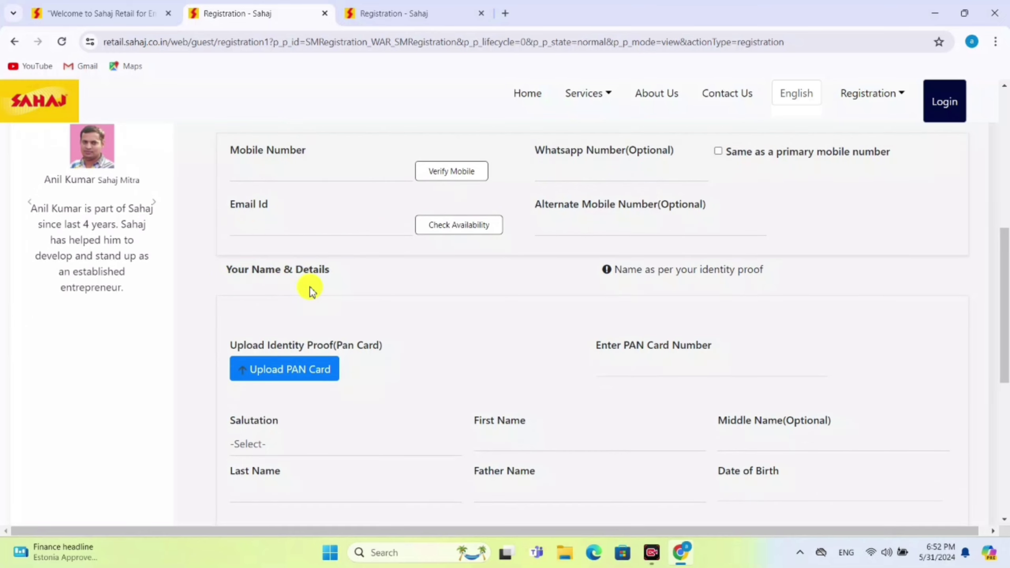
{"action": "scroll", "coordinate": [310, 288], "scroll_direction": "down", "scroll_amount": 1}
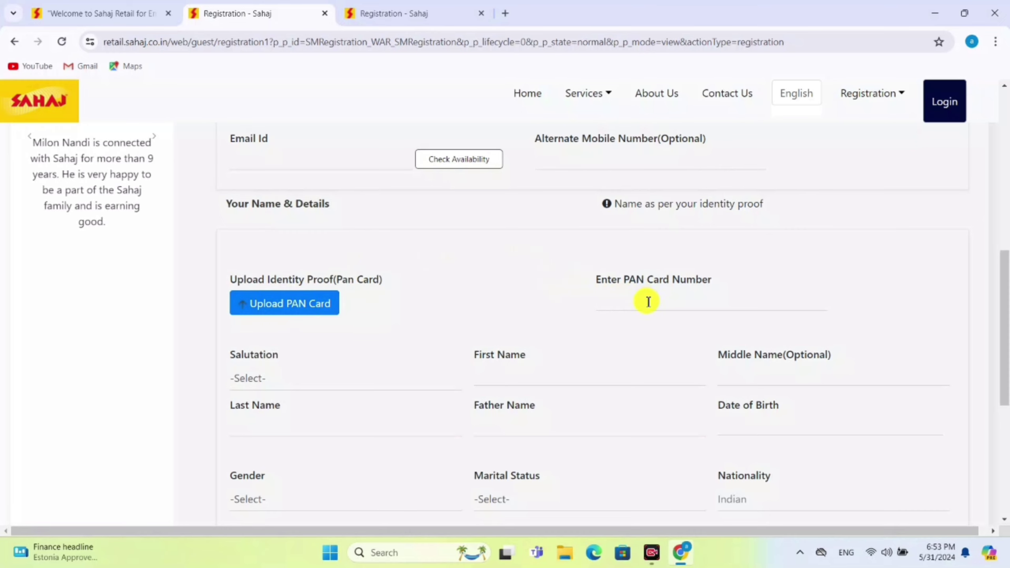
{"action": "scroll", "coordinate": [648, 301], "scroll_direction": "down", "scroll_amount": 3}
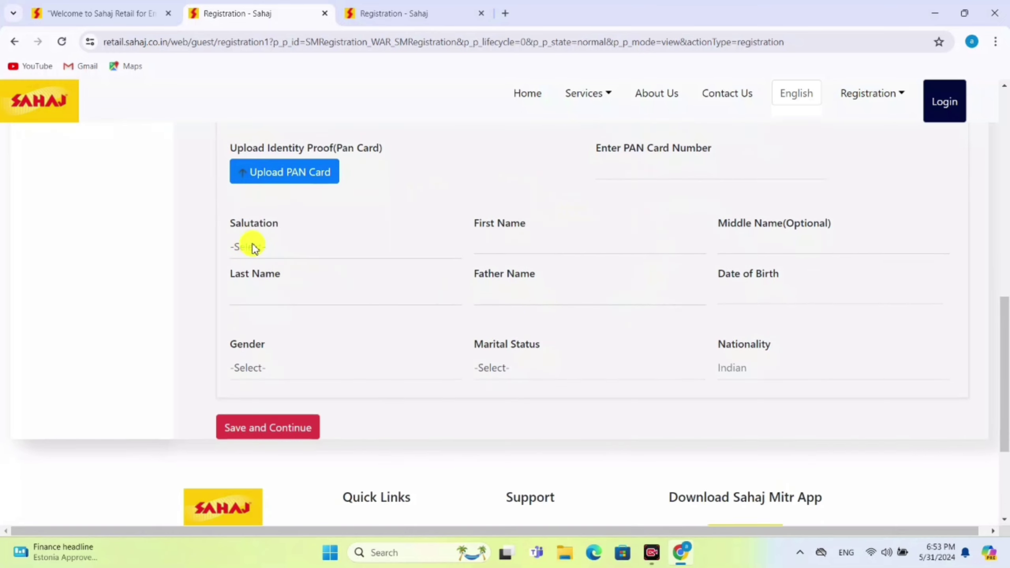
{"action": "left_click", "coordinate": [254, 246]}
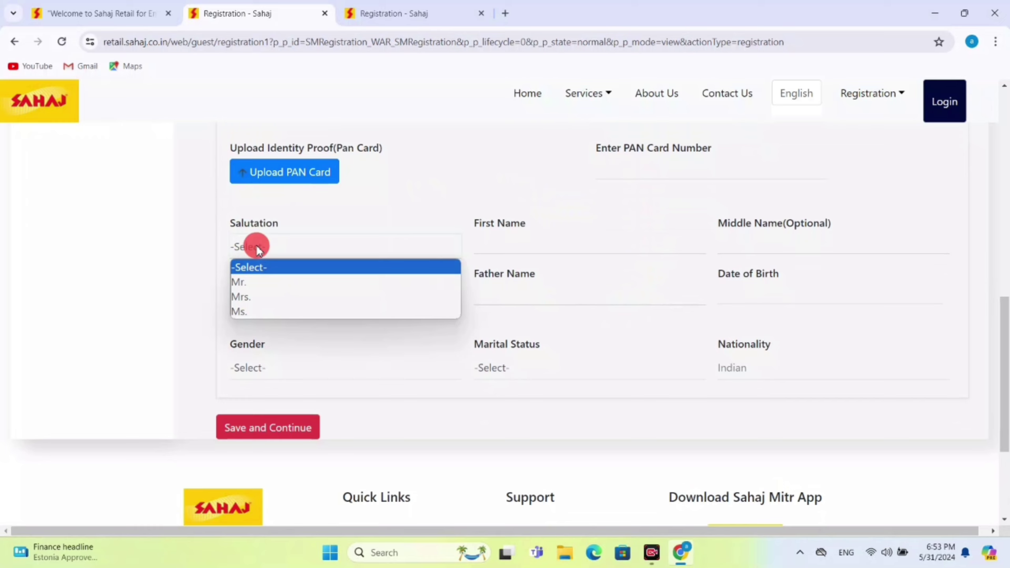
{"action": "left_click", "coordinate": [250, 283]}
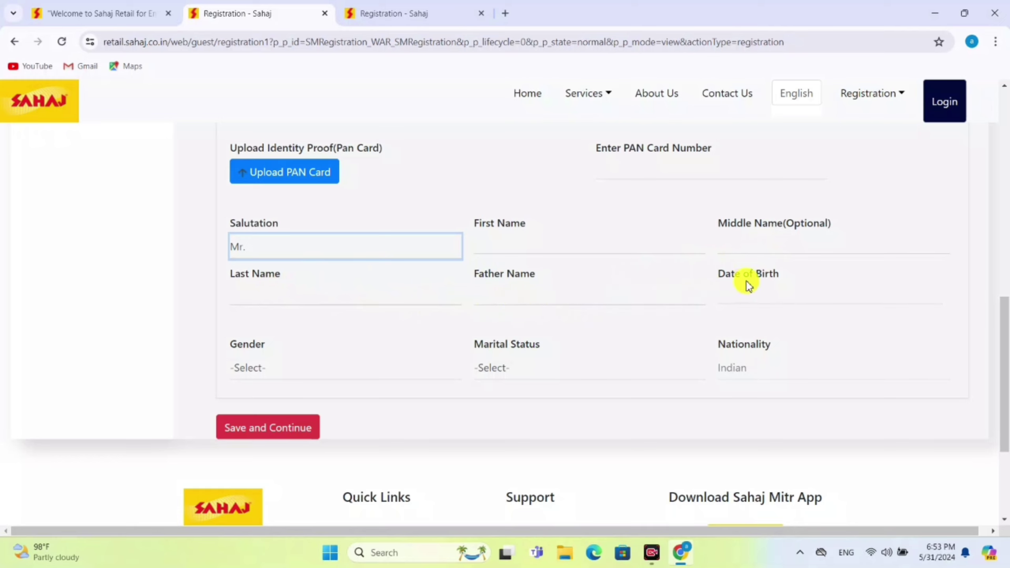
Open the date of birth calendar and switch it to the year selection
{"action": "left_click", "coordinate": [759, 290]}
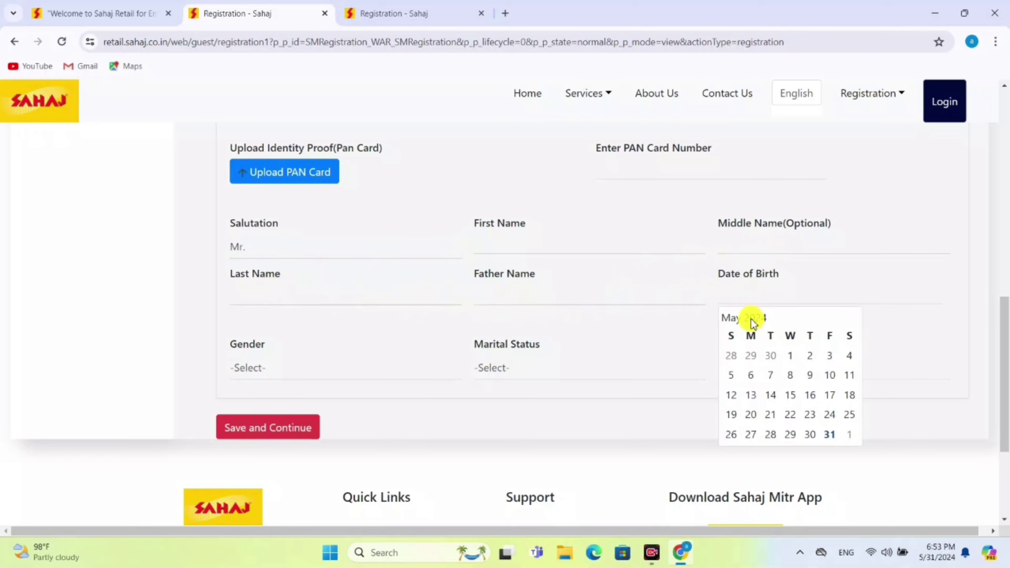
{"action": "left_click", "coordinate": [754, 319]}
{"action": "left_click", "coordinate": [734, 320]}
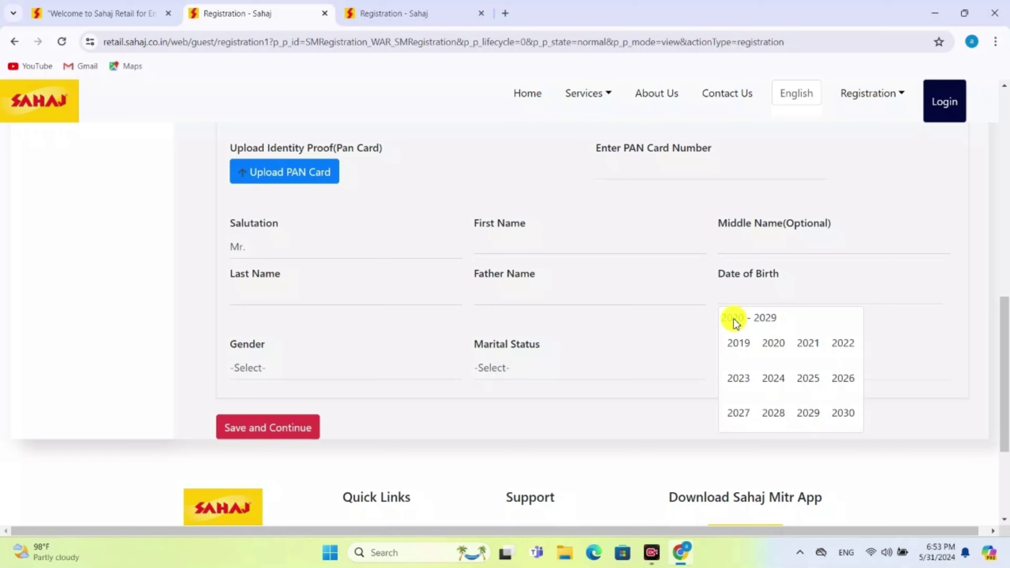
Set the gender to Male and the marital status to Single
{"action": "left_click", "coordinate": [291, 370]}
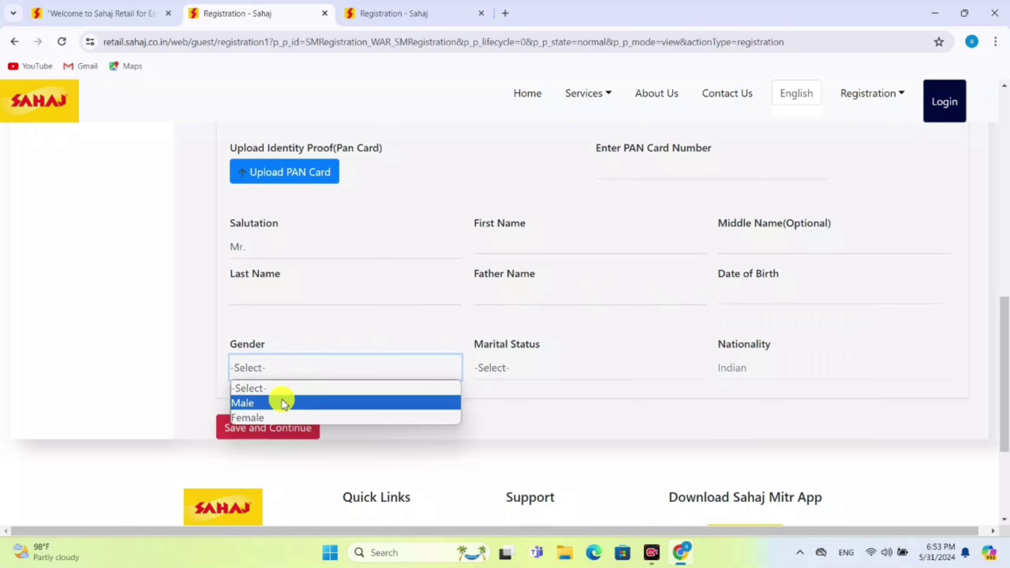
{"action": "left_click", "coordinate": [321, 403]}
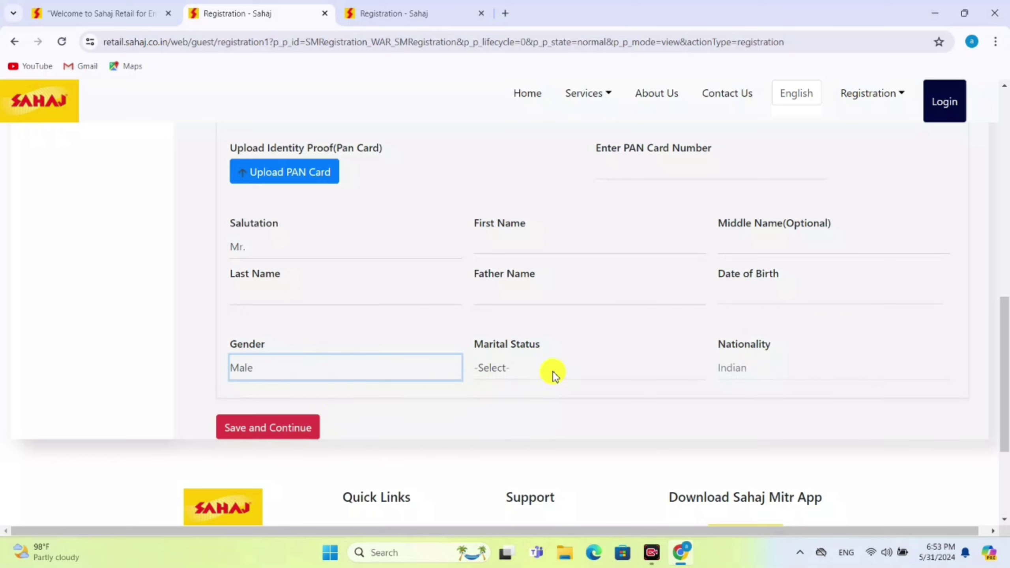
{"action": "left_click", "coordinate": [553, 374]}
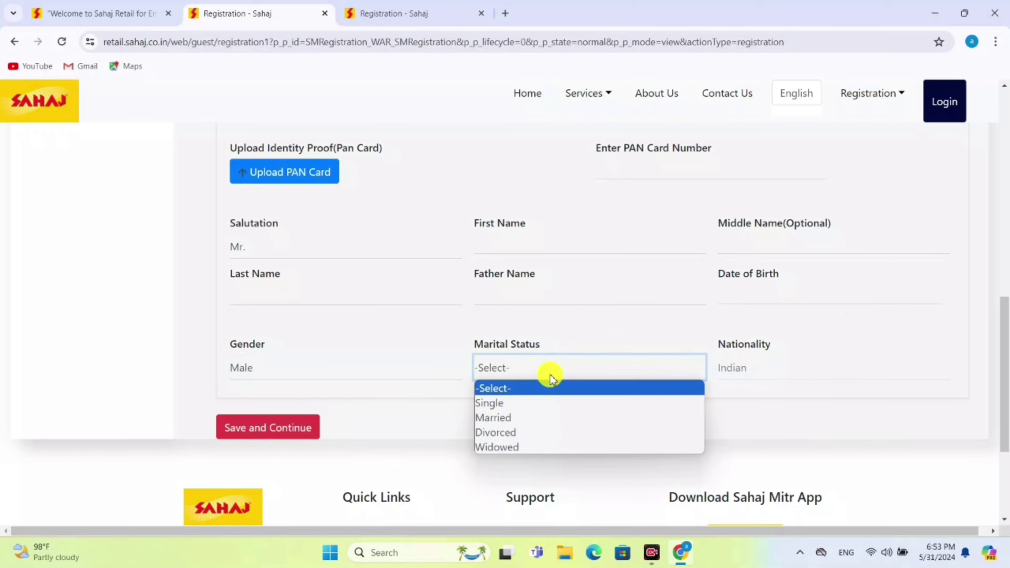
{"action": "left_click", "coordinate": [531, 402]}
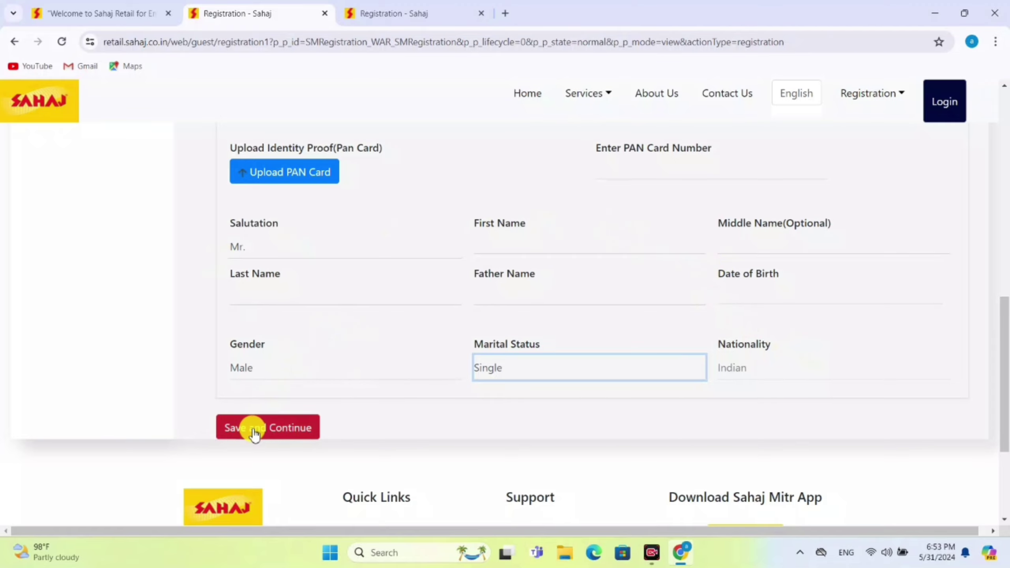
Go back to the open Sahaj Retail home page and advance its banner to the next slide
{"action": "scroll", "coordinate": [266, 409], "scroll_direction": "up", "scroll_amount": 8}
{"action": "scroll", "coordinate": [266, 407], "scroll_direction": "up", "scroll_amount": 3}
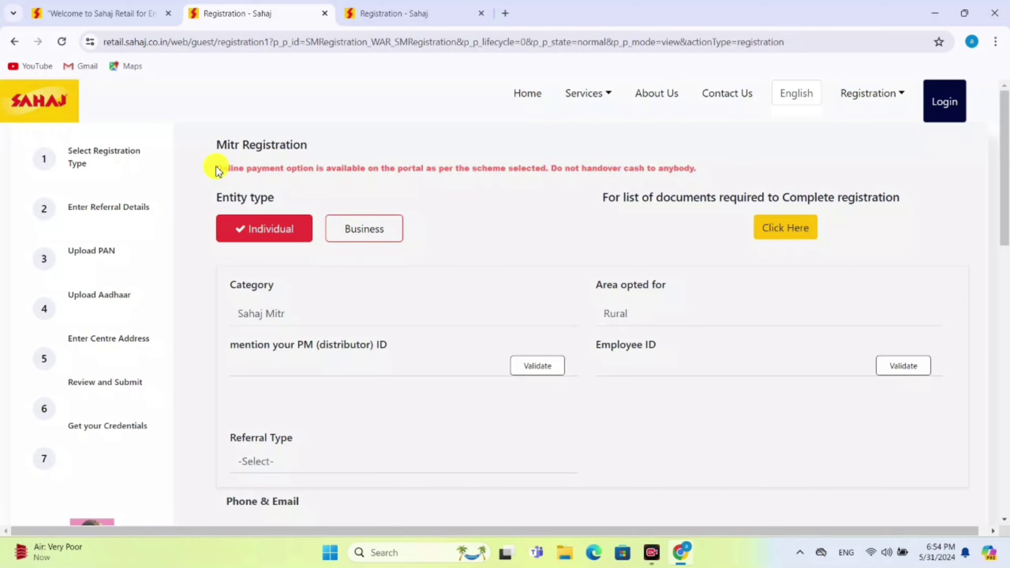
{"action": "left_click", "coordinate": [80, 13]}
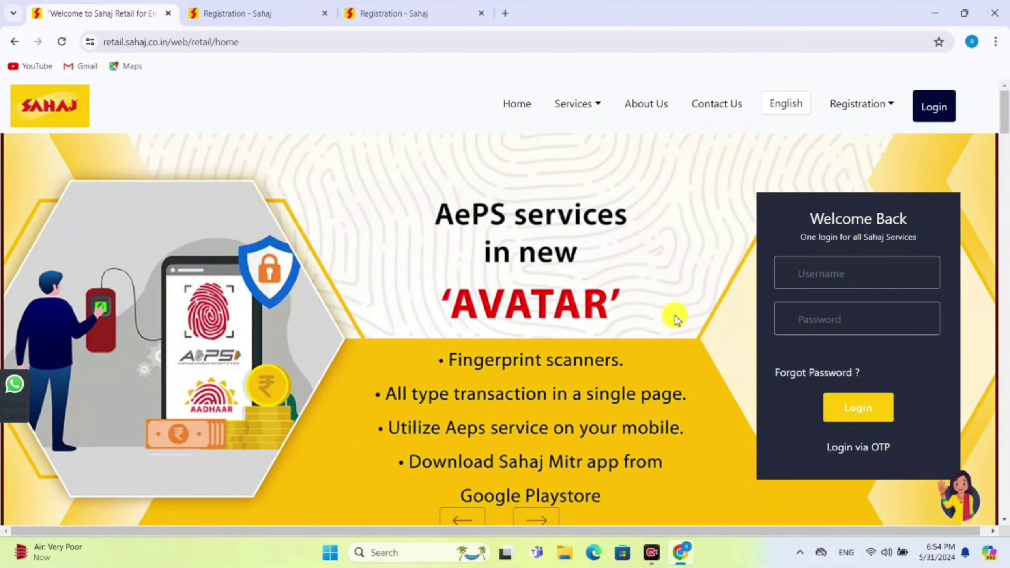
{"action": "scroll", "coordinate": [672, 316], "scroll_direction": "down", "scroll_amount": 3}
{"action": "left_click", "coordinate": [528, 389]}
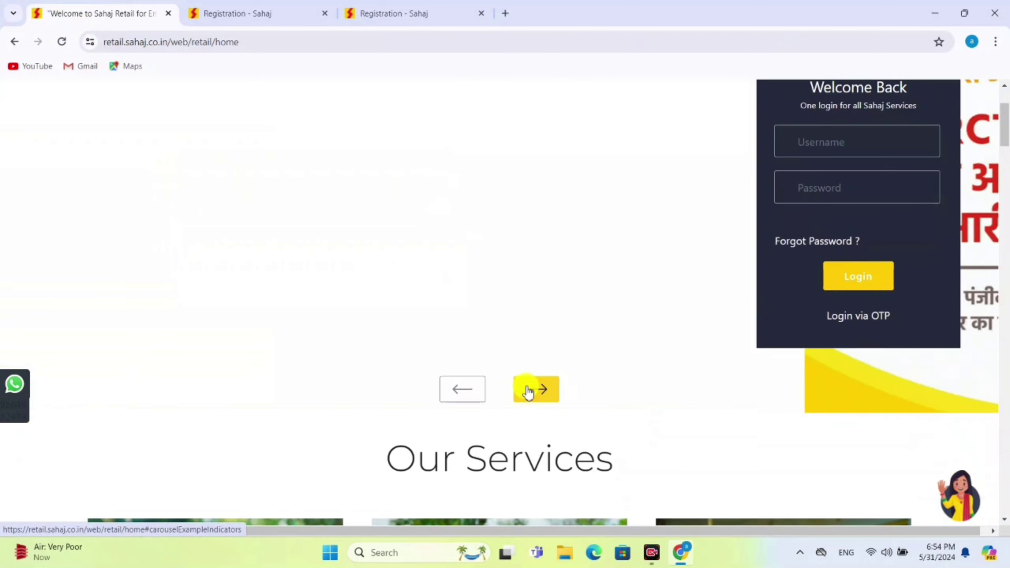
{"action": "scroll", "coordinate": [417, 207], "scroll_direction": "up", "scroll_amount": 3}
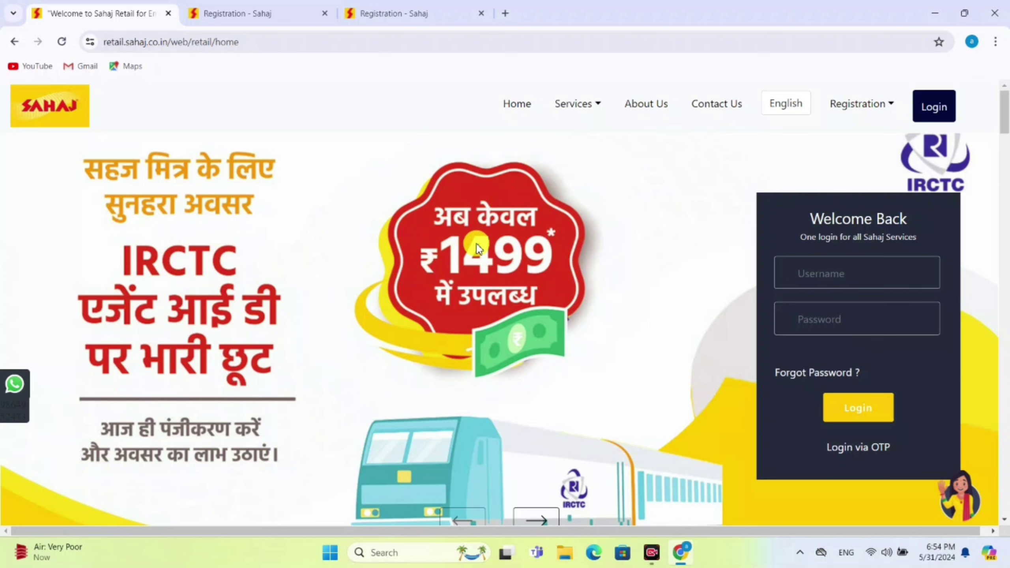
Open the Contact Us page in place of the registration form, view the contact details, and return to the home page
{"action": "left_click", "coordinate": [271, 9]}
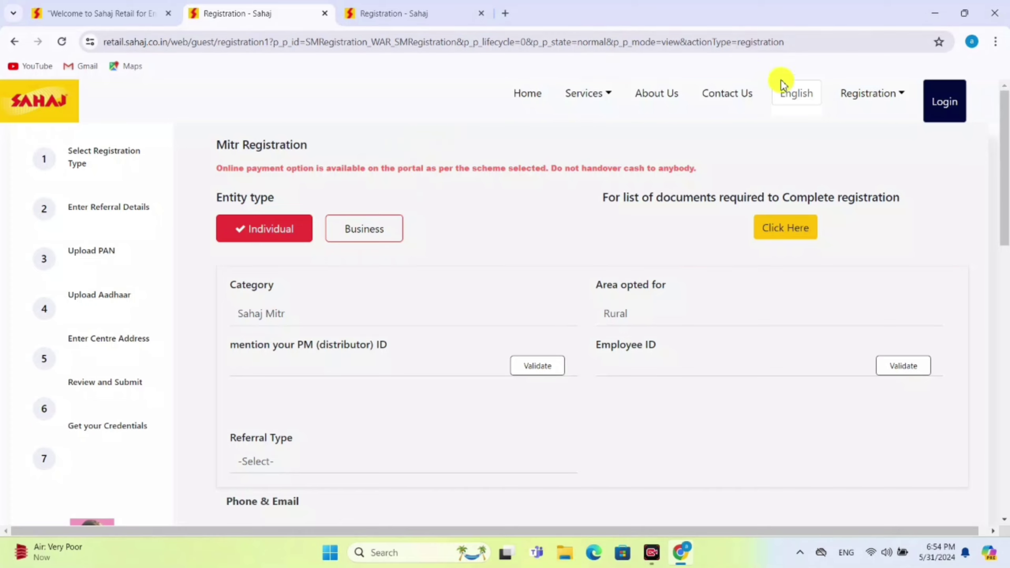
{"action": "left_click", "coordinate": [710, 95]}
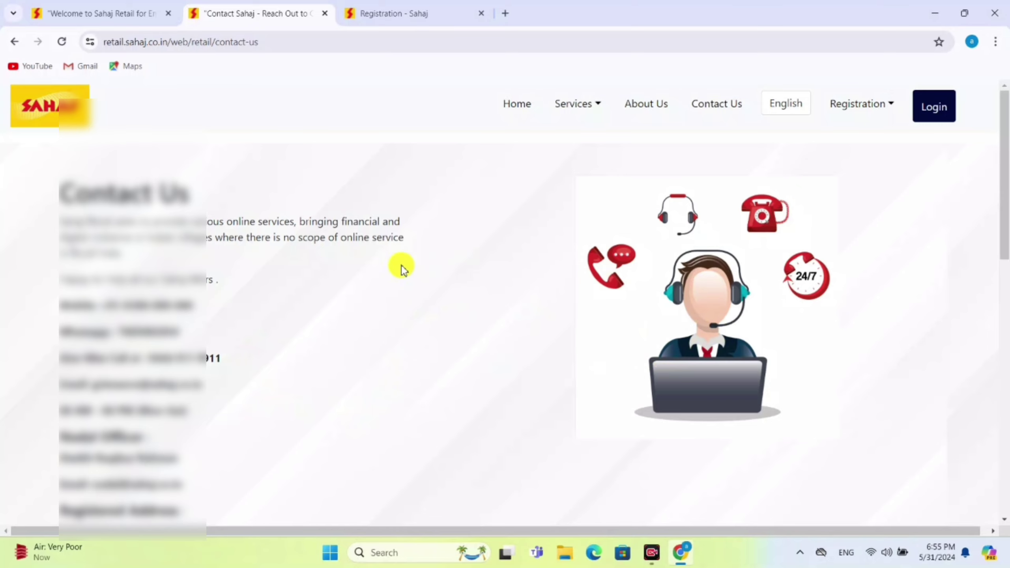
{"action": "left_click", "coordinate": [43, 114]}
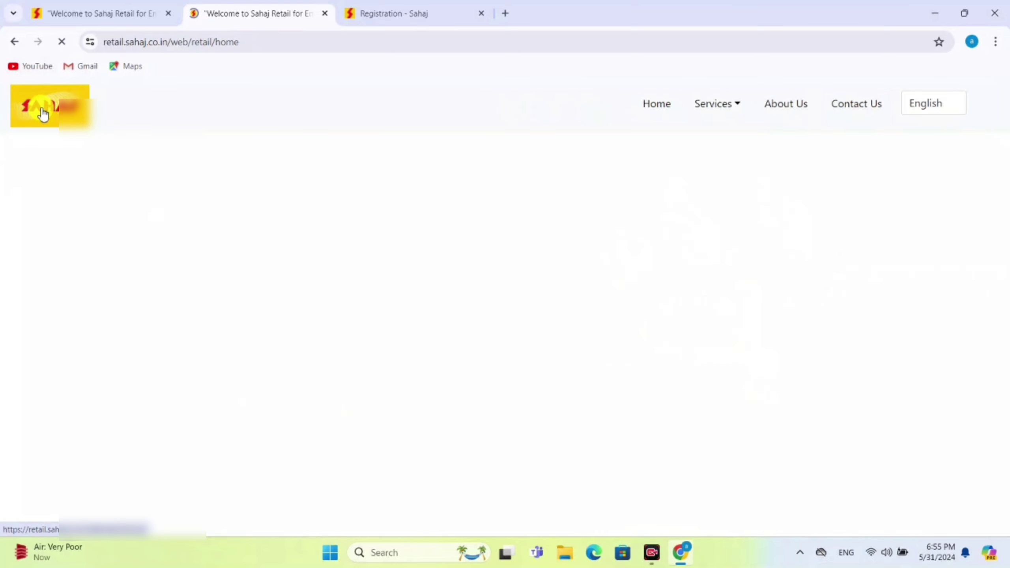